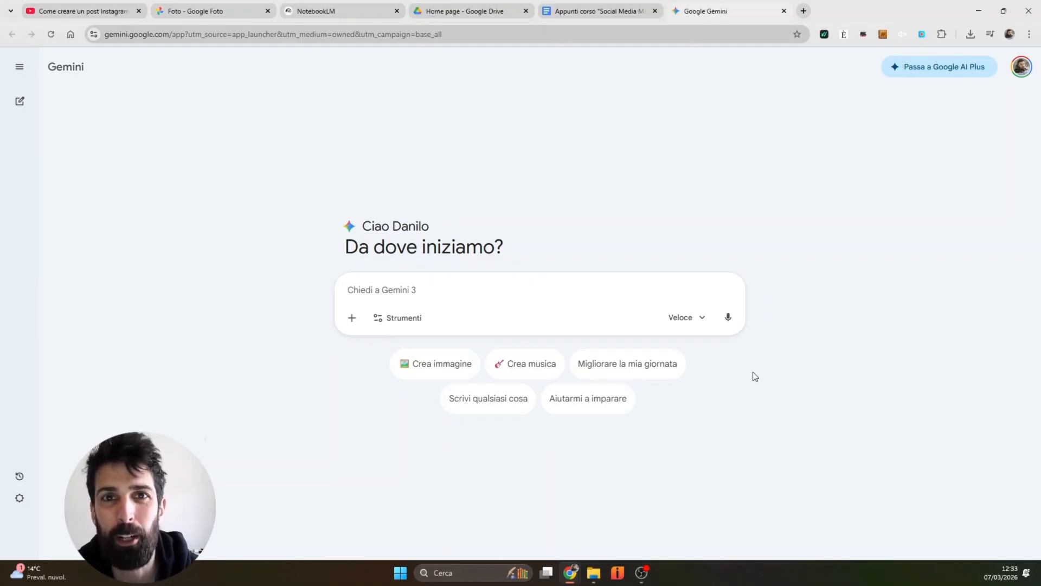
Upload the whiteboard photo PXL_20251108_114137216.MP.jpg to the Gemini prompt.
left_click(352, 318)
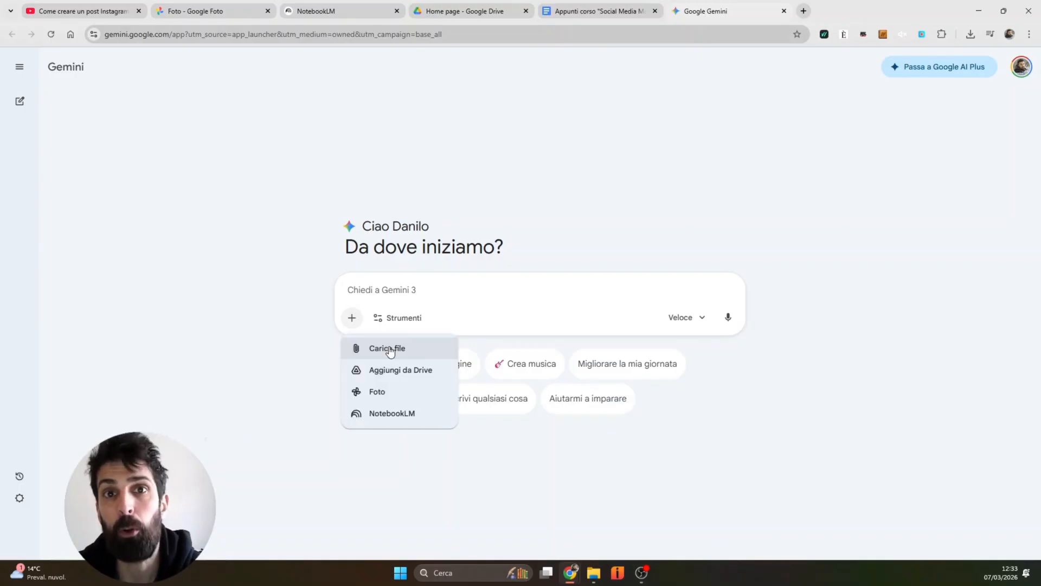
left_click(390, 352)
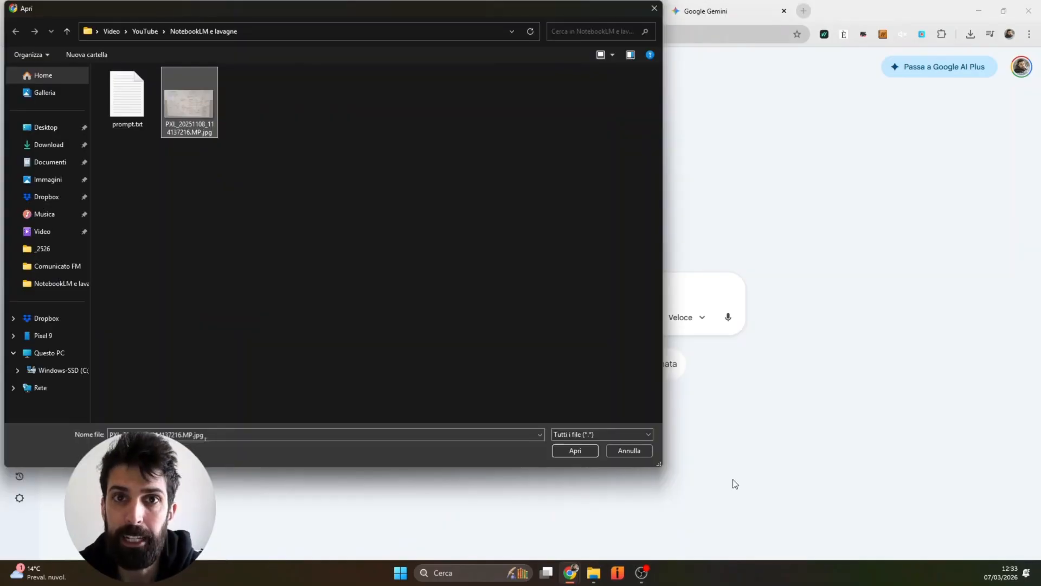
left_click(592, 454)
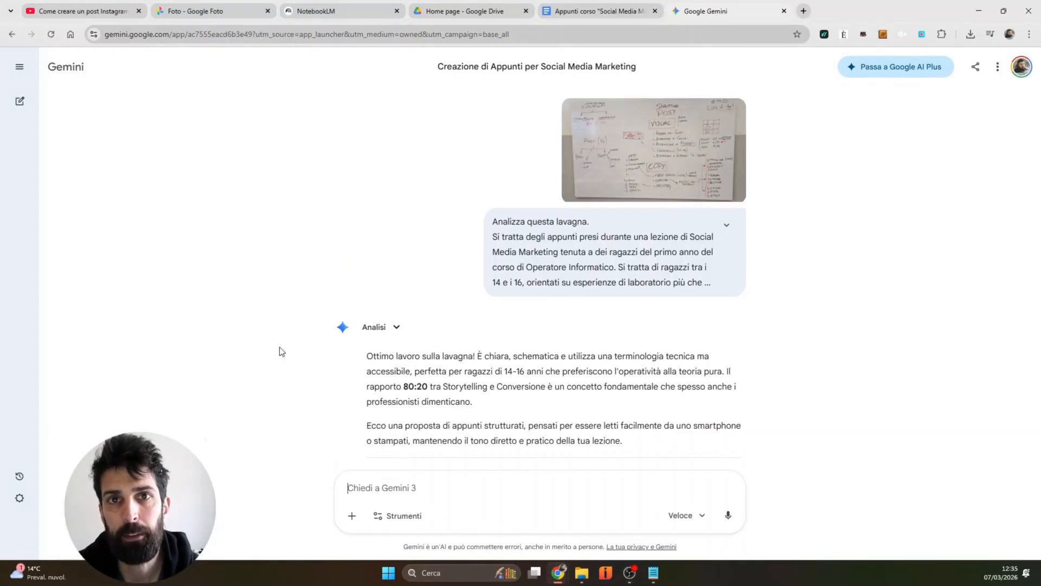
Review the generated Instagram post guide, export the reply to Google Docs and open the new document.
scroll(617, 398, "down", 6)
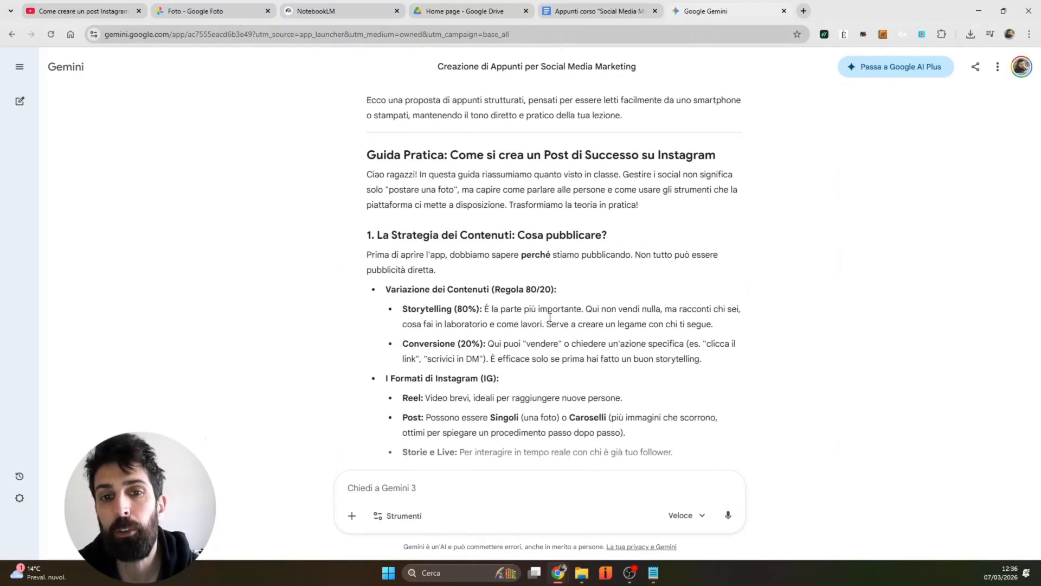
scroll(510, 326, "down", 1)
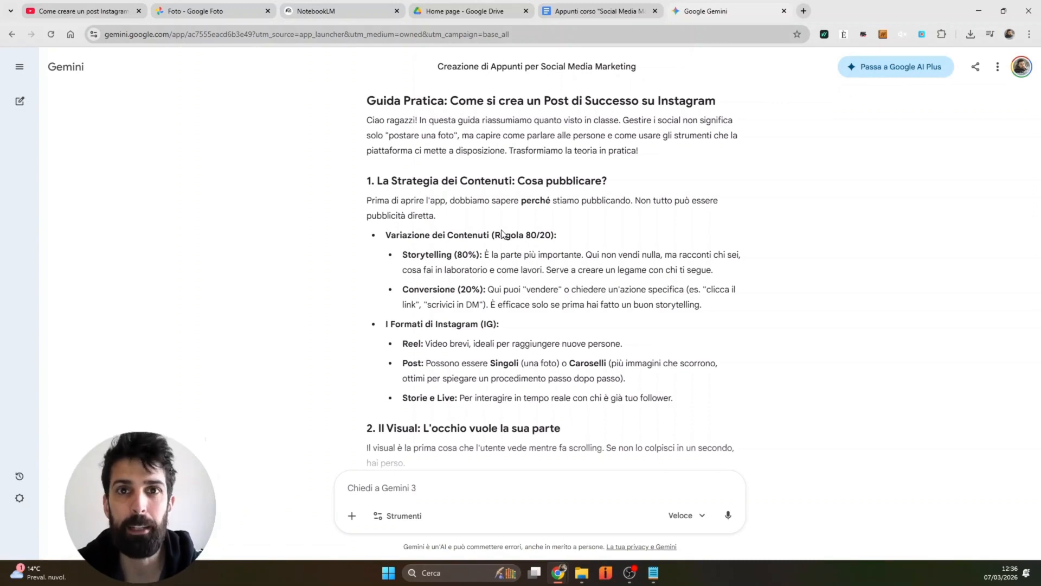
scroll(498, 213, "down", 3)
scroll(593, 300, "up", 3)
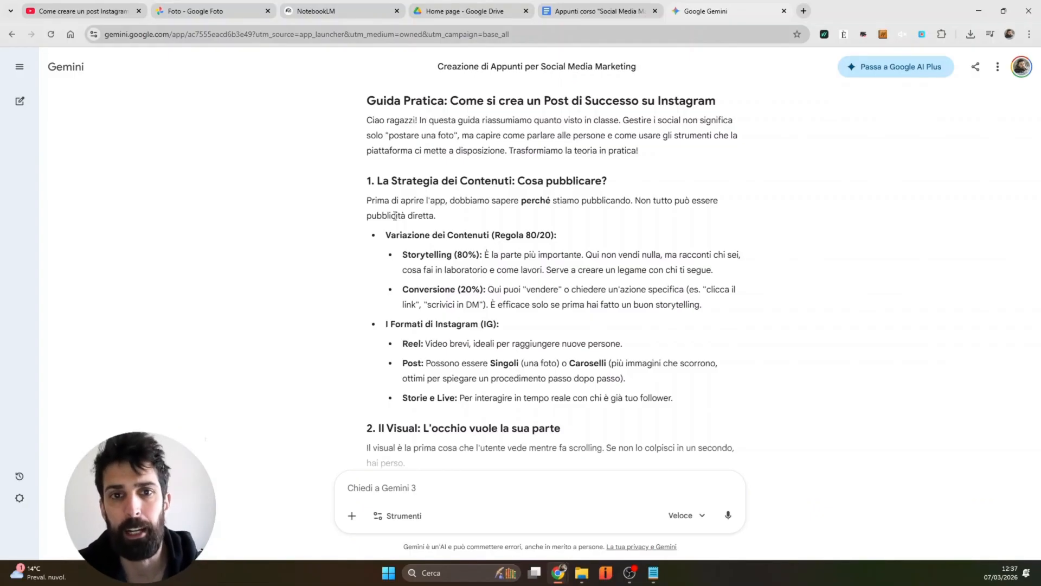
scroll(532, 223, "down", 12)
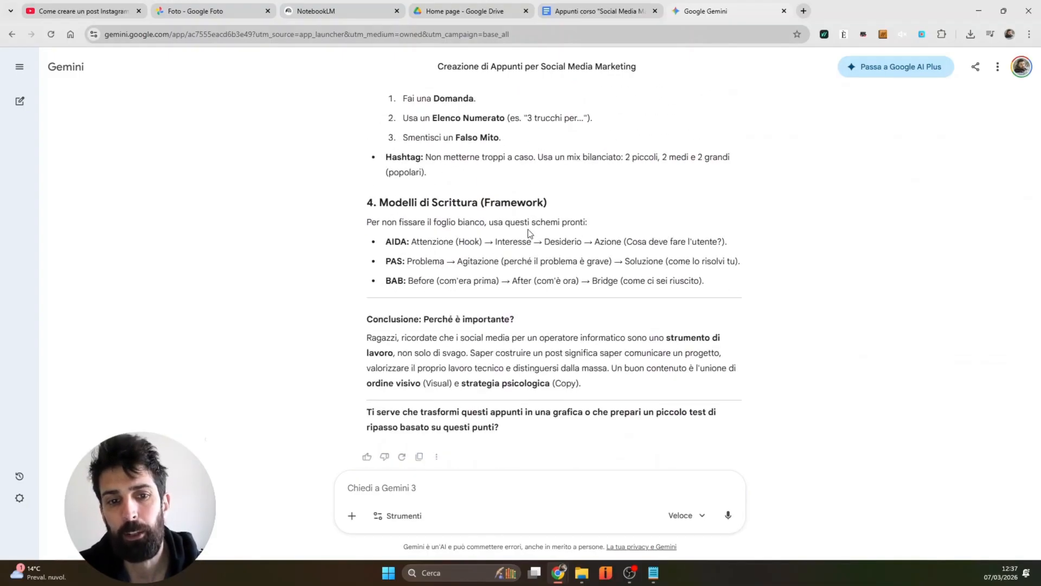
left_click(437, 441)
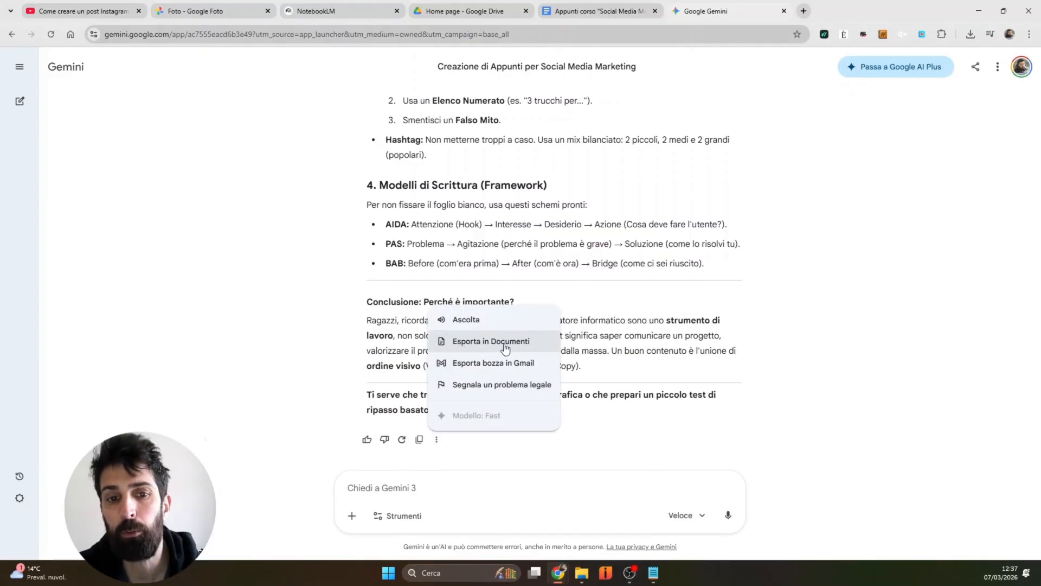
left_click(478, 346)
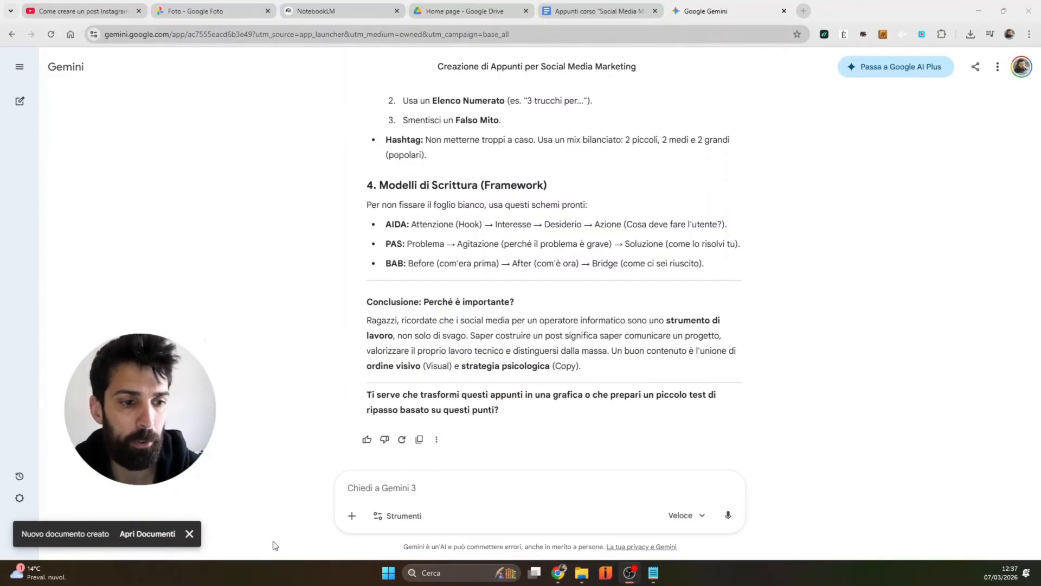
left_click(147, 534)
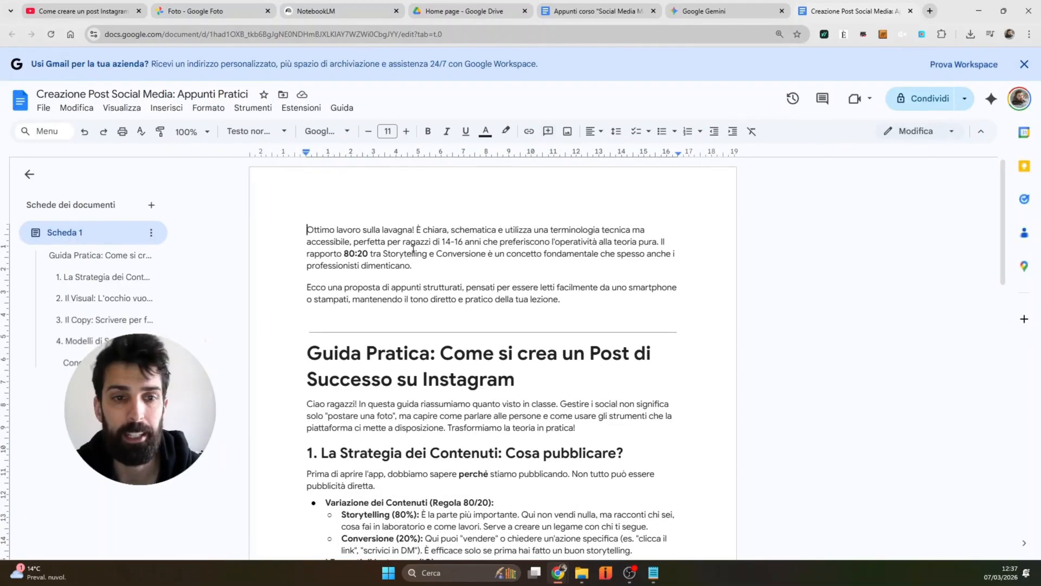
Remove the AI's closing question and the introductory remarks above the guide title from the exported document.
scroll(413, 248, "down", 15)
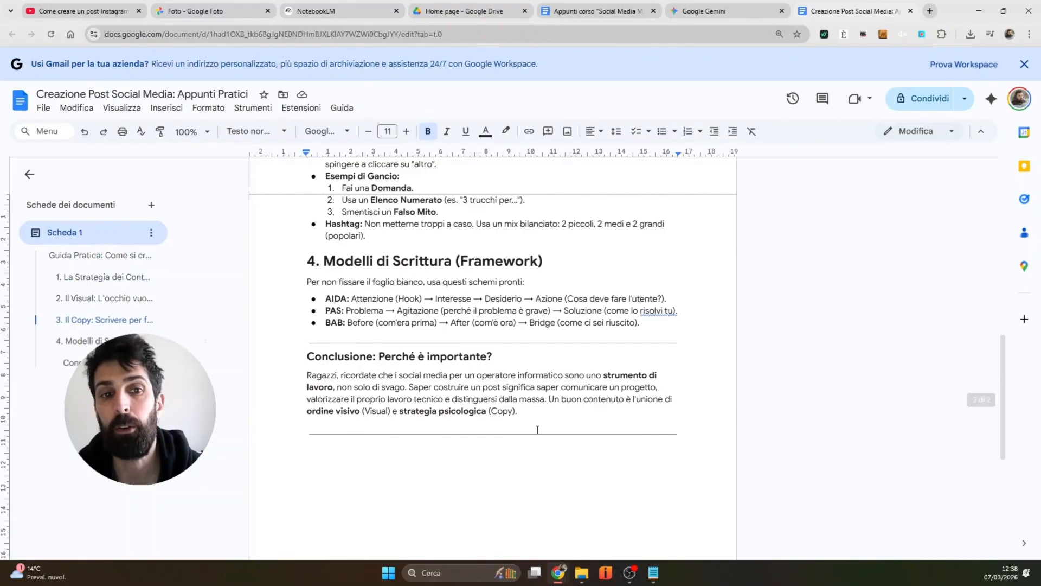
scroll(538, 429, "up", 15)
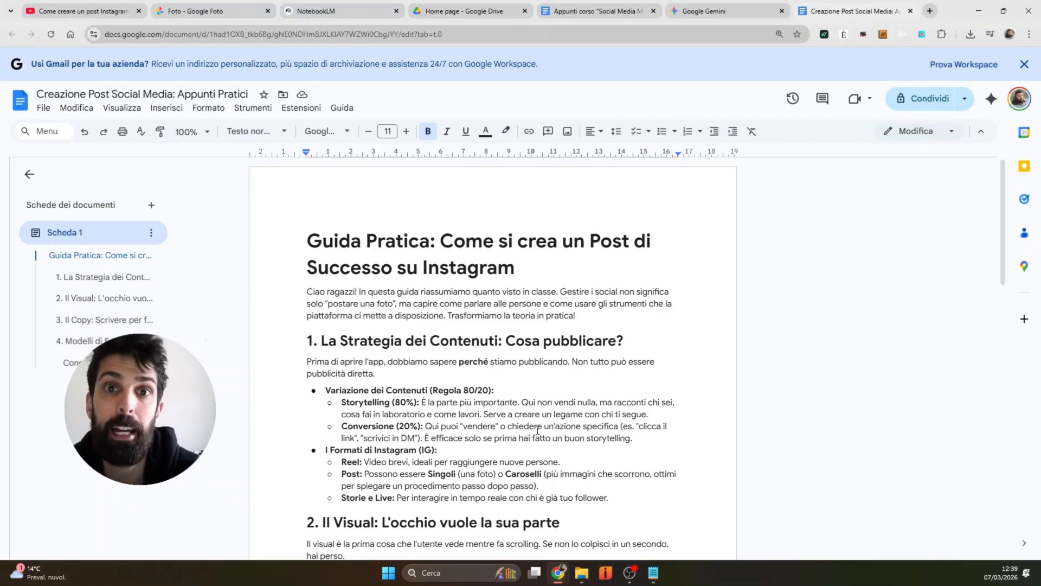
Switch to NotebookLM and create a new notebook with the Drive document "Creazione Post Social Media: Appunti Pratici" as its source.
key("ctrl+3")
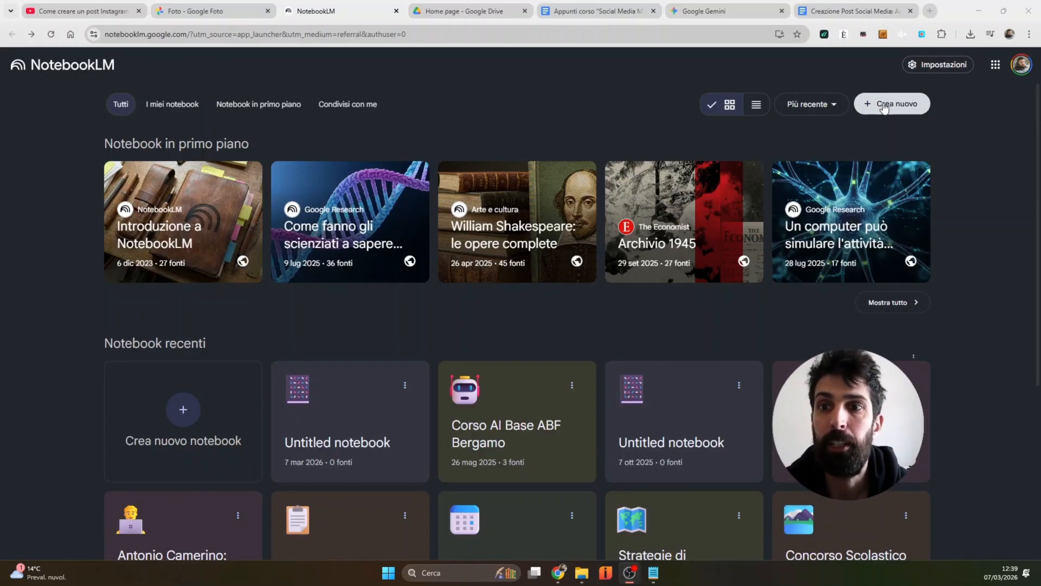
left_click(168, 415)
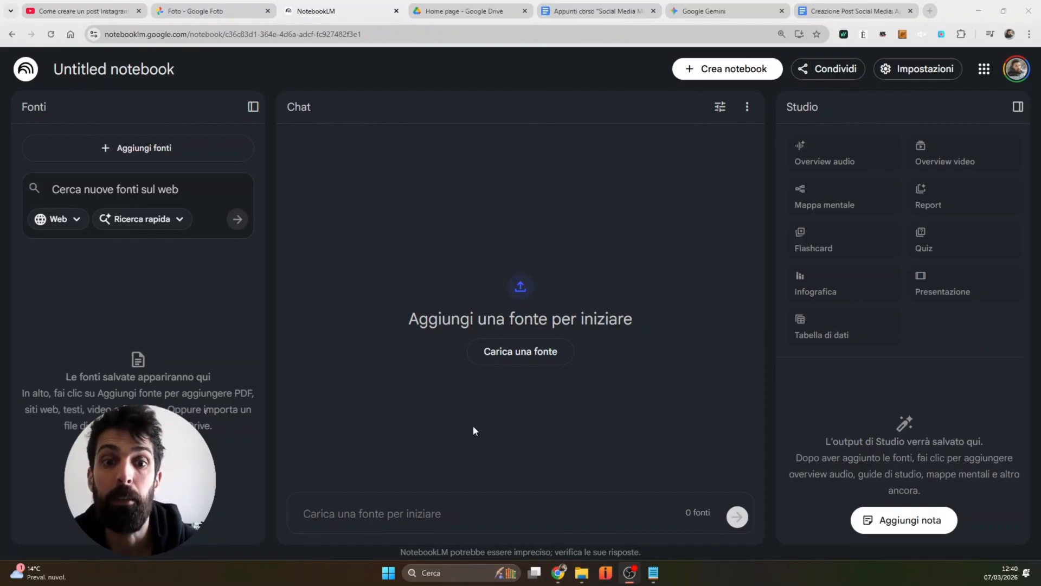
left_click(524, 353)
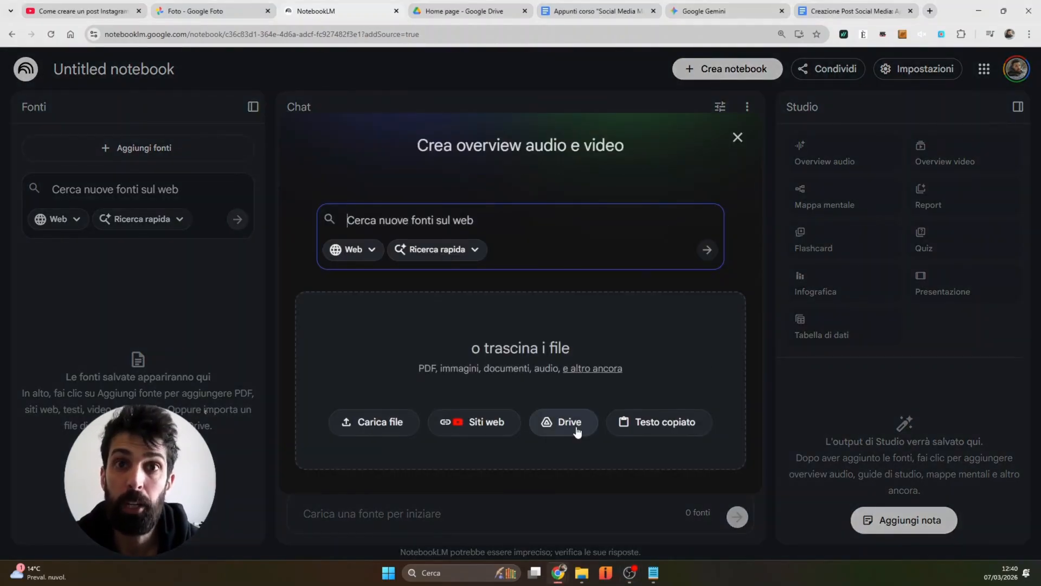
left_click(577, 431)
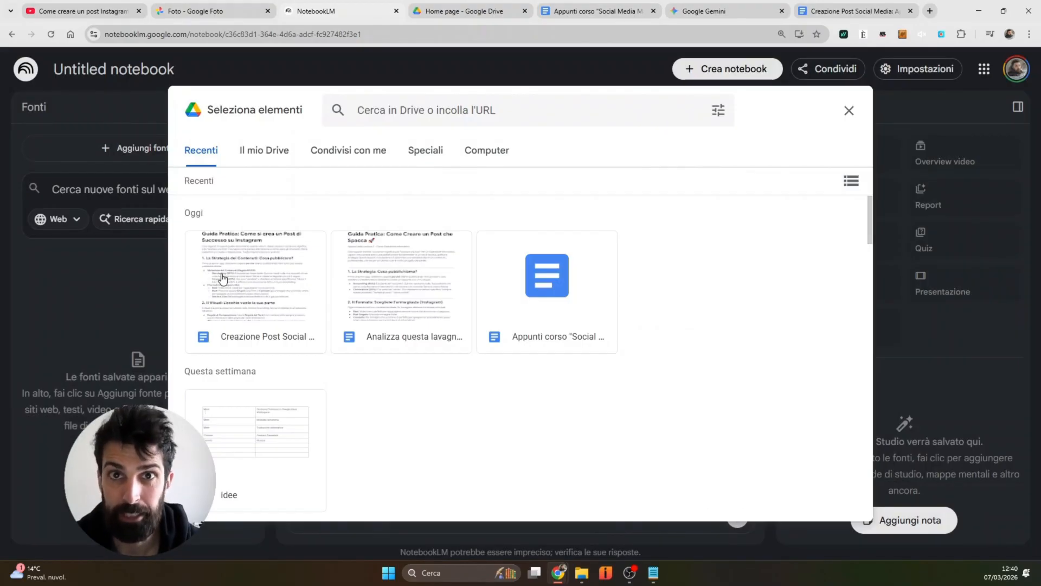
left_click(222, 278)
left_click(828, 504)
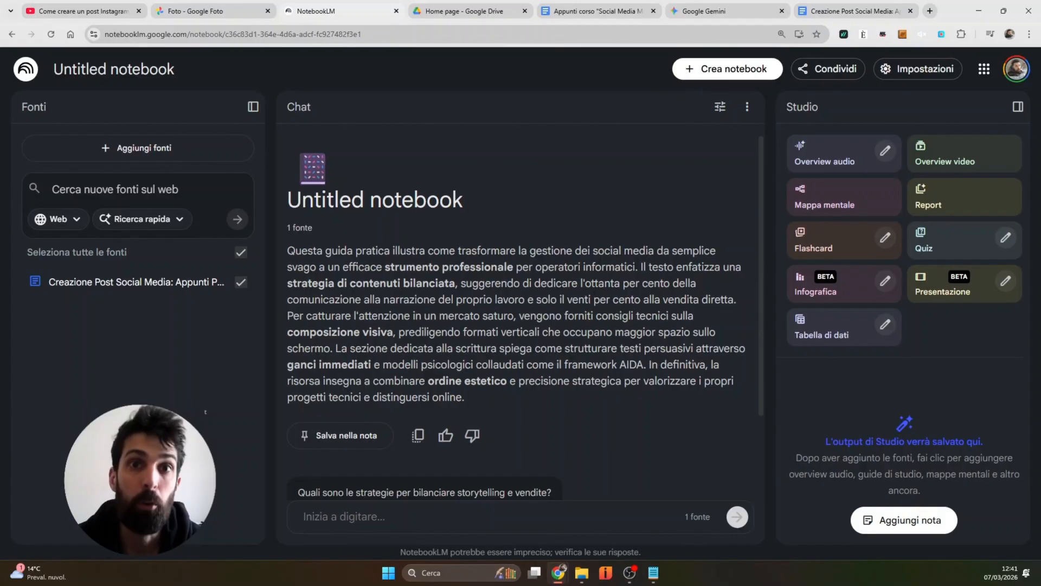
Rename the notebook as "Lezione 2 - Social Media Marketing".
left_click(102, 80)
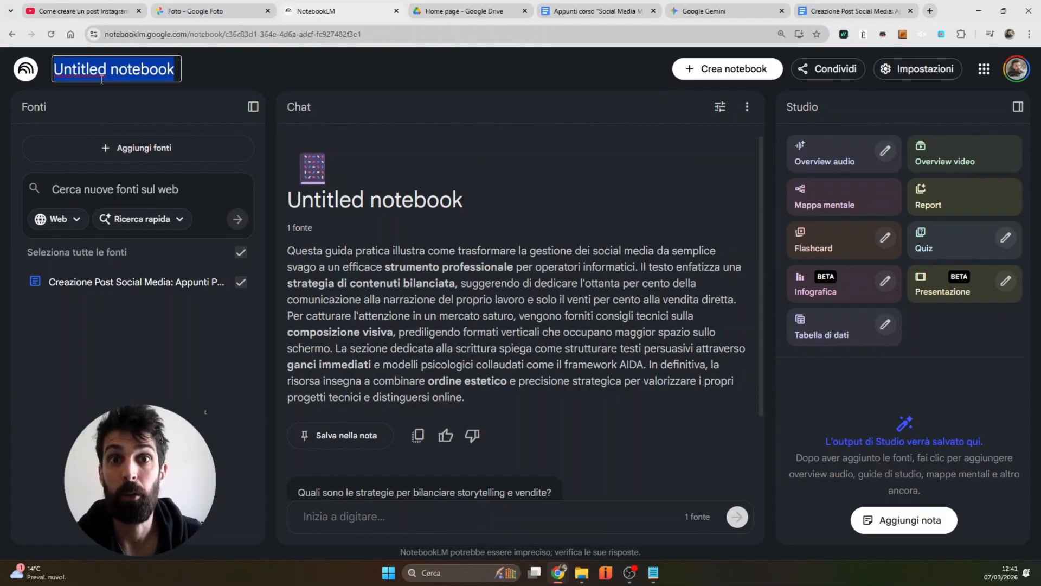
type("Lezione 2 - Social Media Marketing")
key("Return")
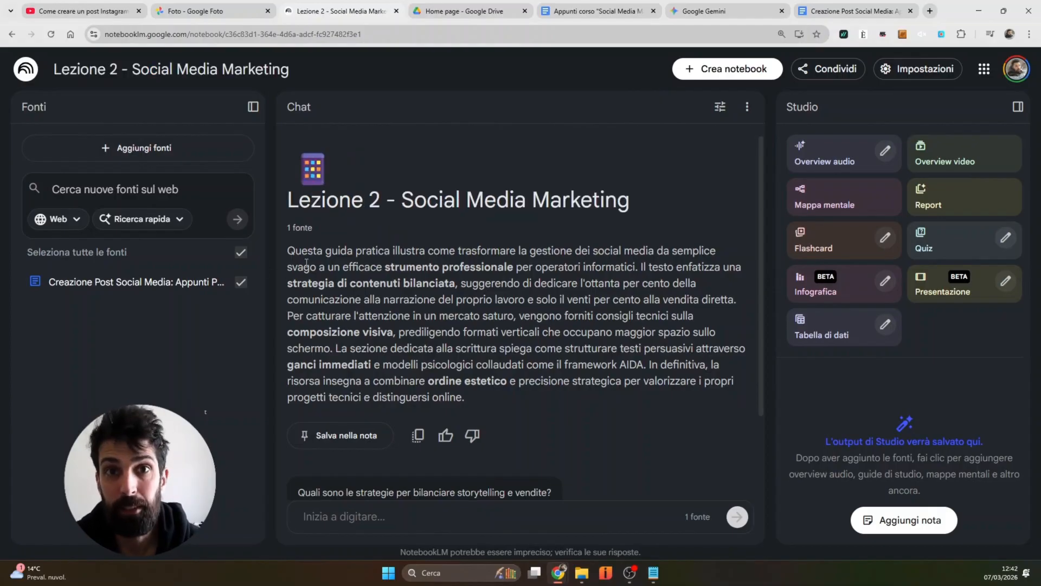
Examine the notebook's generated summary and the suggested chat questions below it.
left_click_drag(291, 250, 510, 382)
left_click(557, 348)
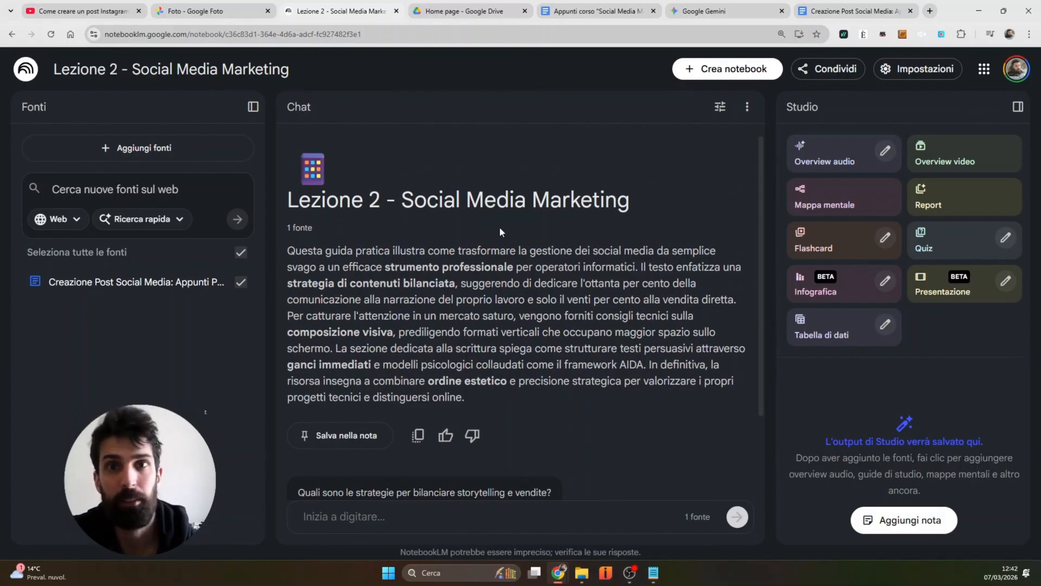
left_click(363, 510)
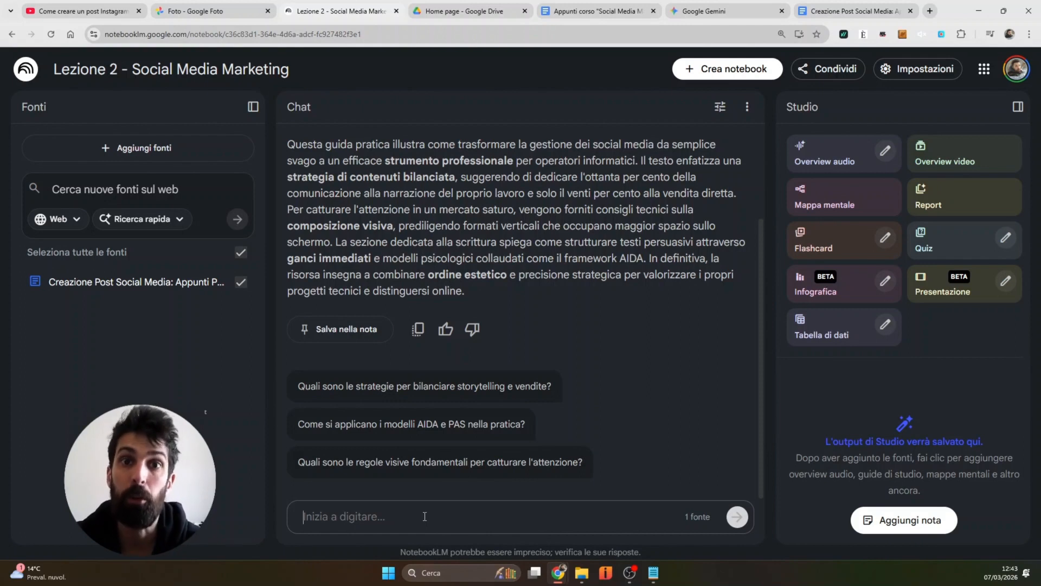
Generate an audio overview from the notebook's source.
scroll(712, 293, "up", 2)
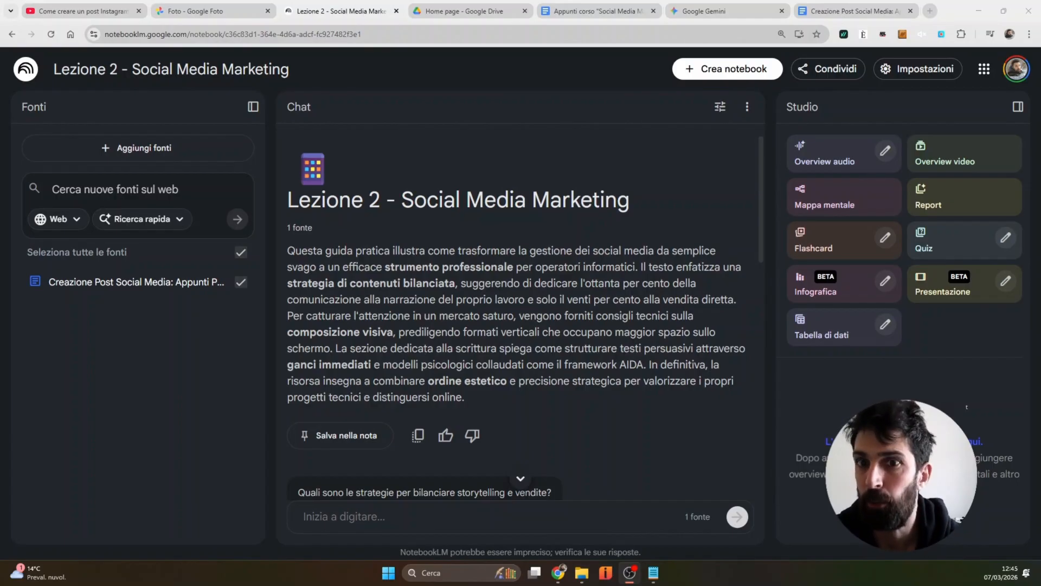
left_click(857, 147)
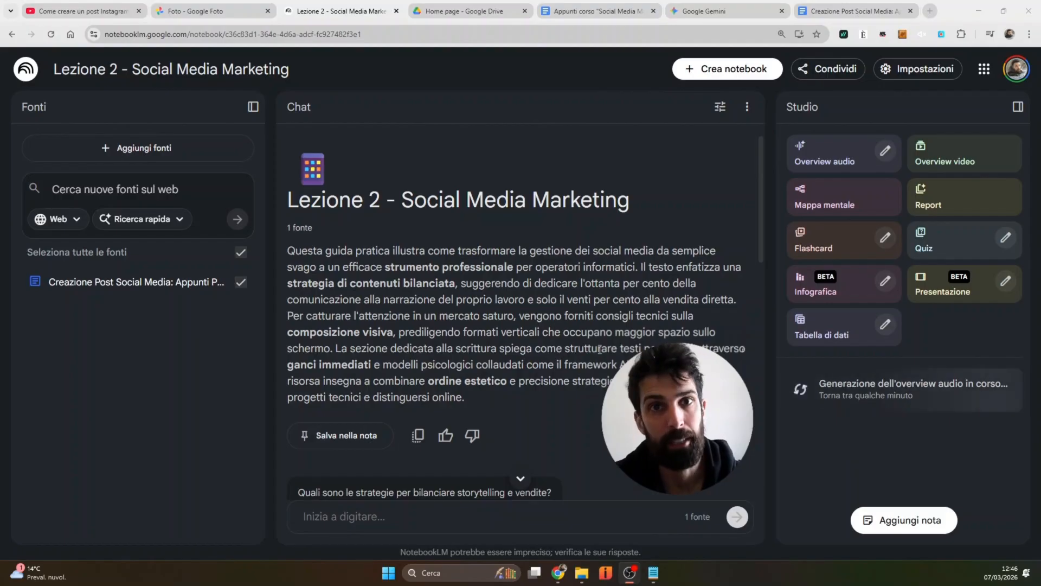
Generate a video overview from the source with the Lavagna visual style, leaving the focus instructions for the AI hosts empty.
left_click(998, 166)
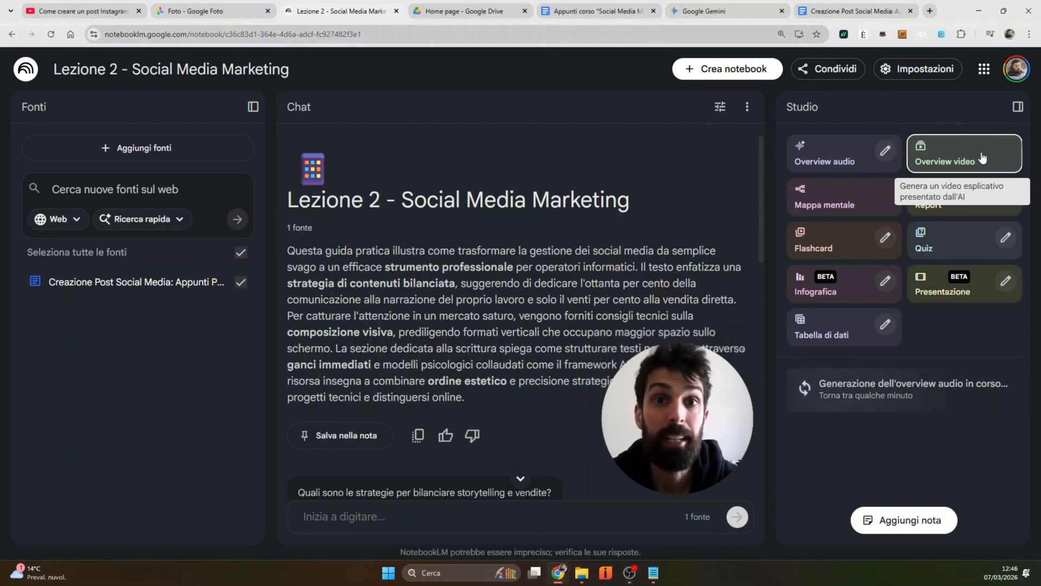
scroll(355, 392, "down", 1)
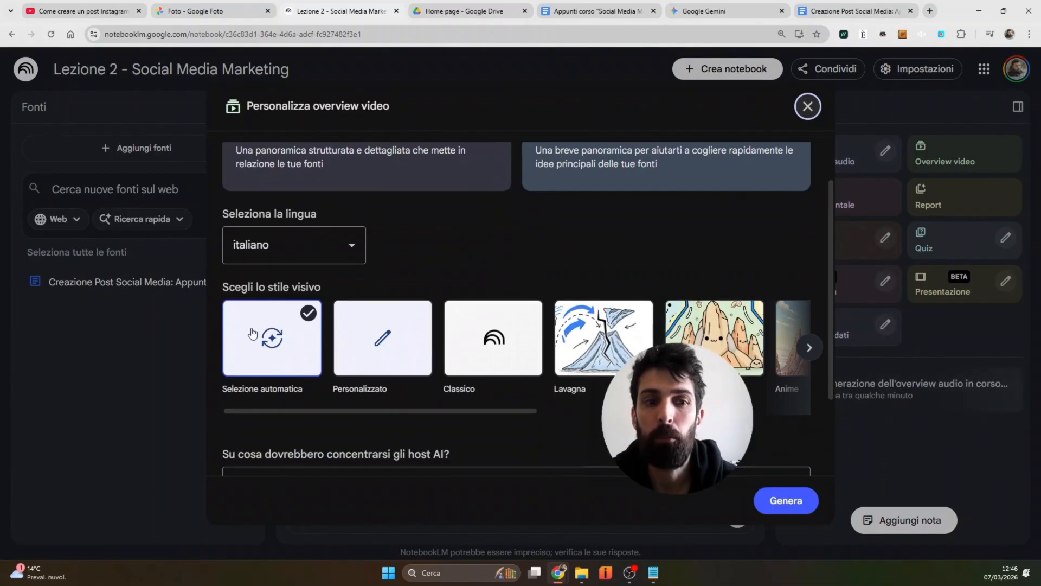
left_click(808, 347)
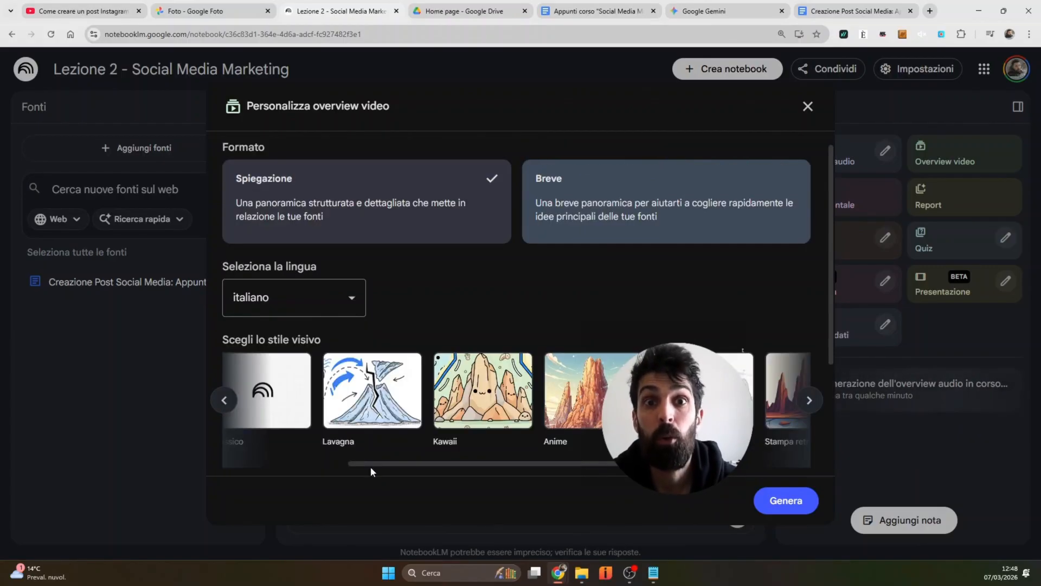
left_click_drag(370, 468, 575, 474)
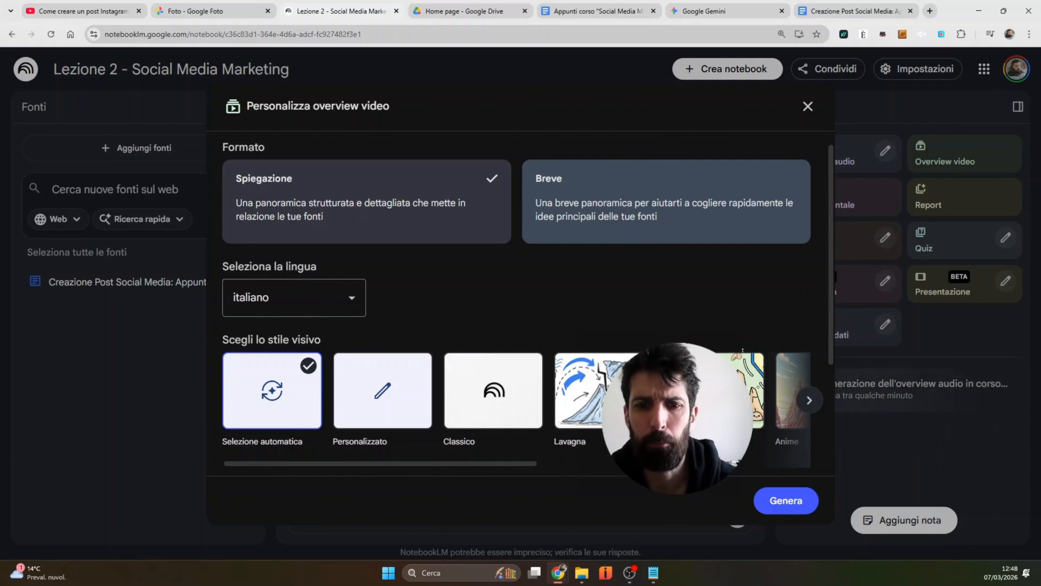
left_click(576, 432)
scroll(578, 239, "down", 3)
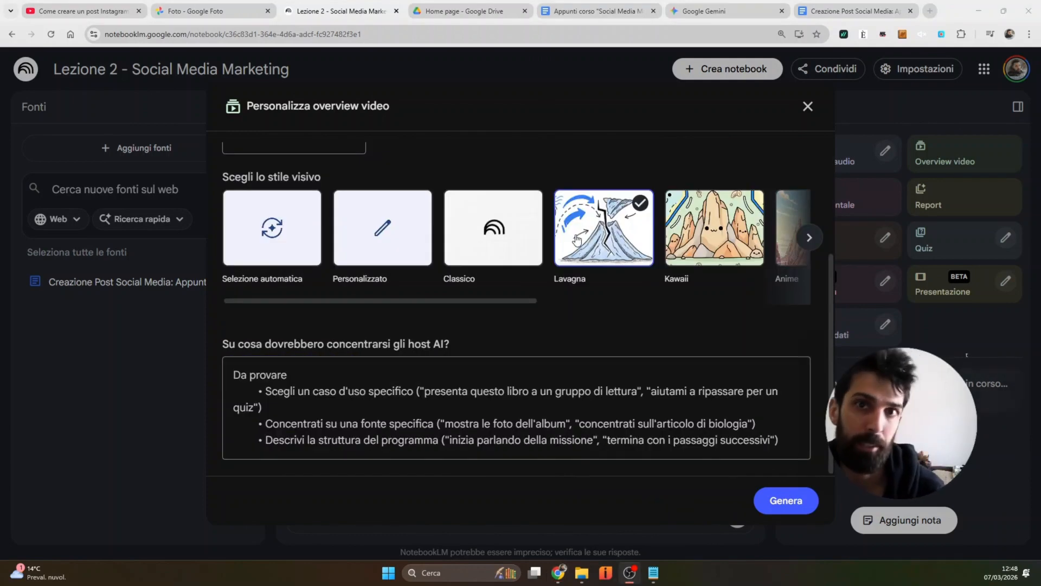
left_click(396, 436)
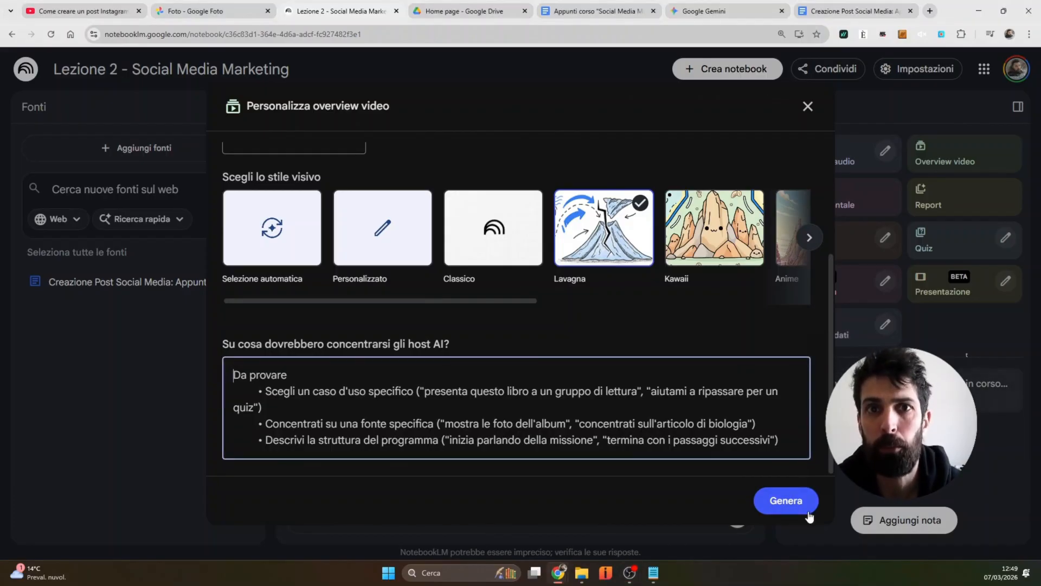
left_click(809, 513)
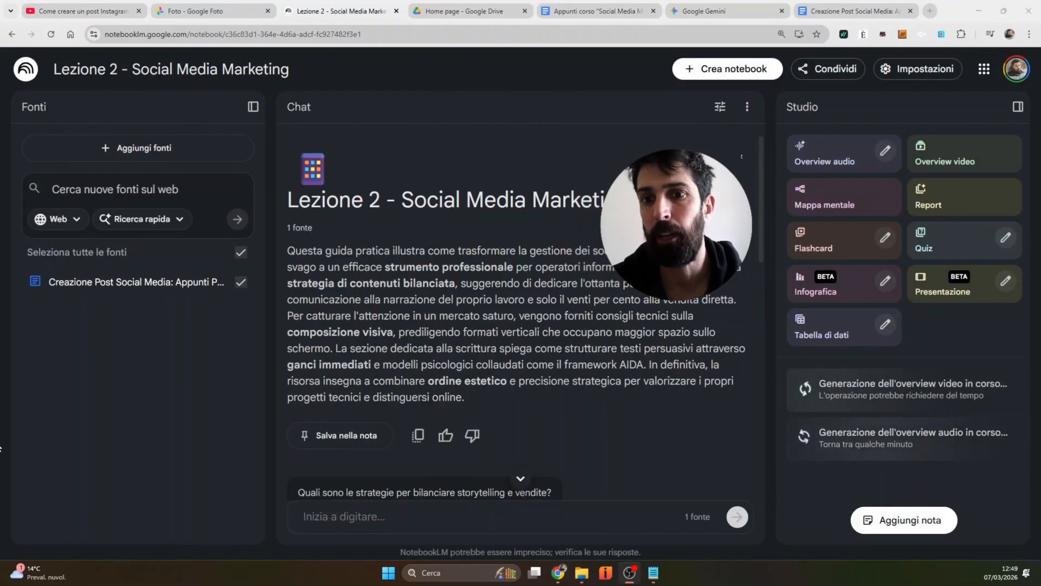
Generate a mind map and a presentation from the notebook's source.
left_click(854, 196)
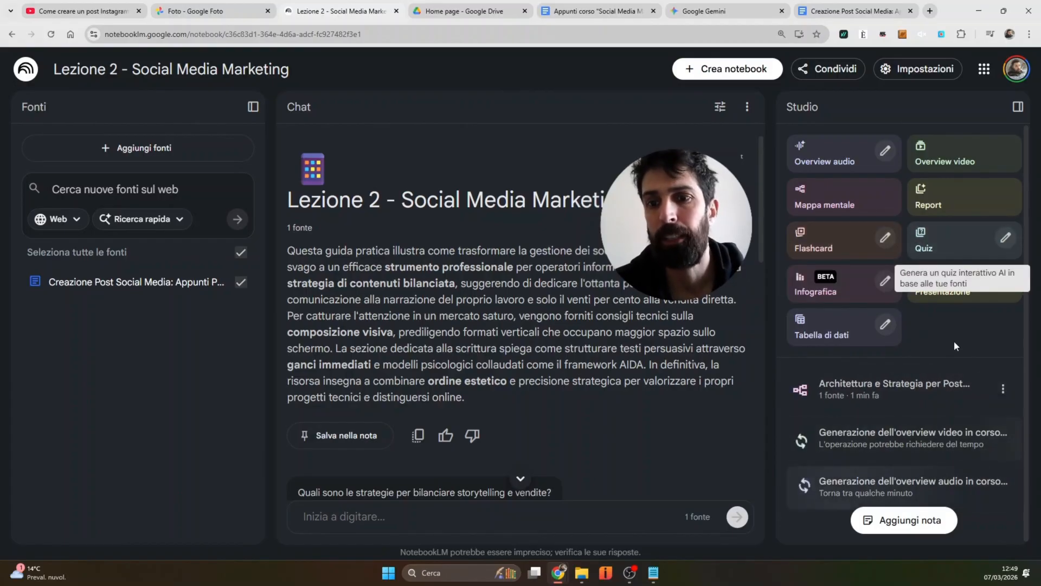
left_click(949, 293)
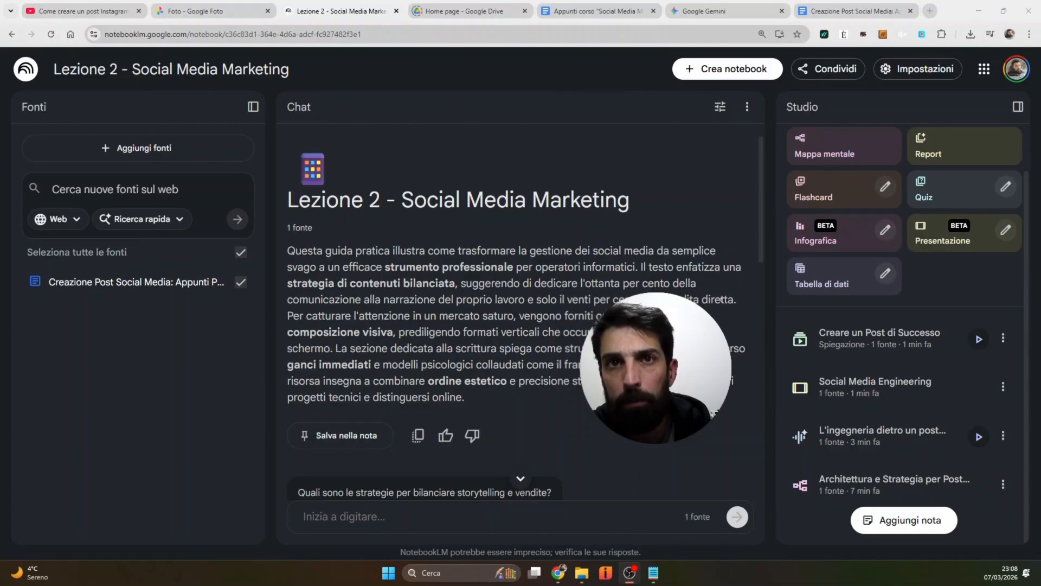
Open the generated video overview "Creare un Post di Successo" and download it.
left_click(978, 396)
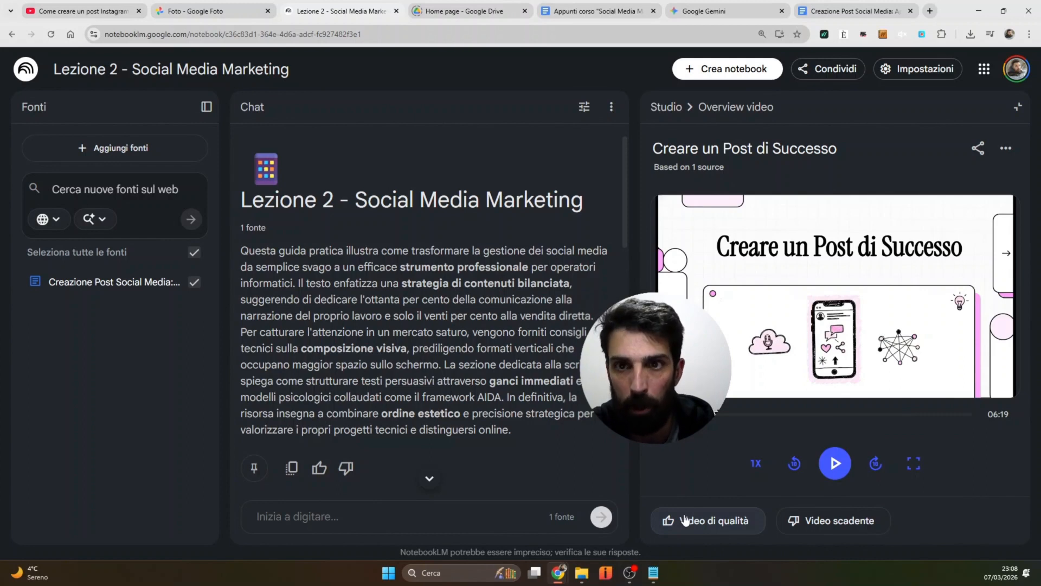
left_click(1007, 149)
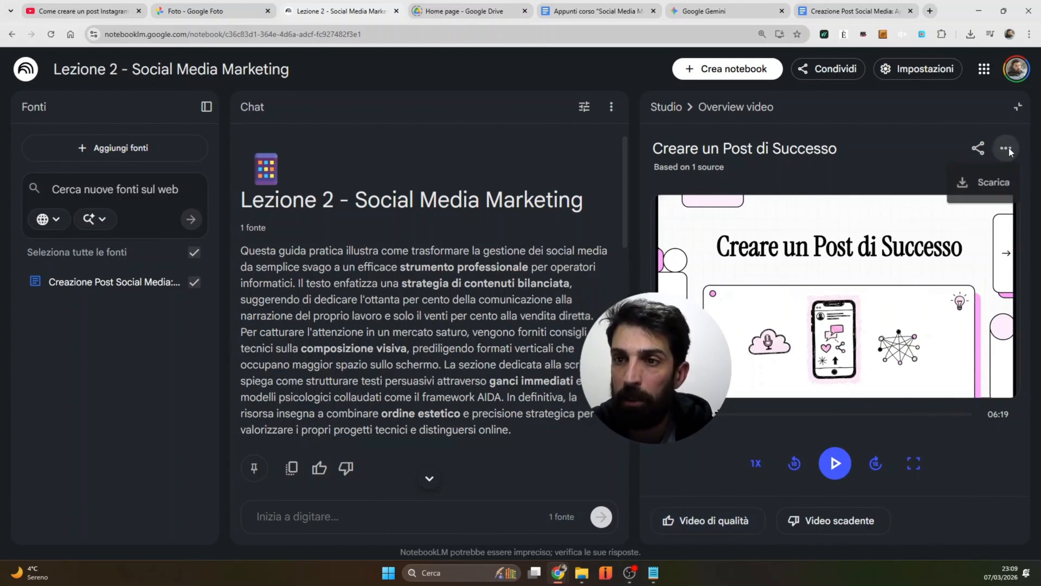
left_click(988, 187)
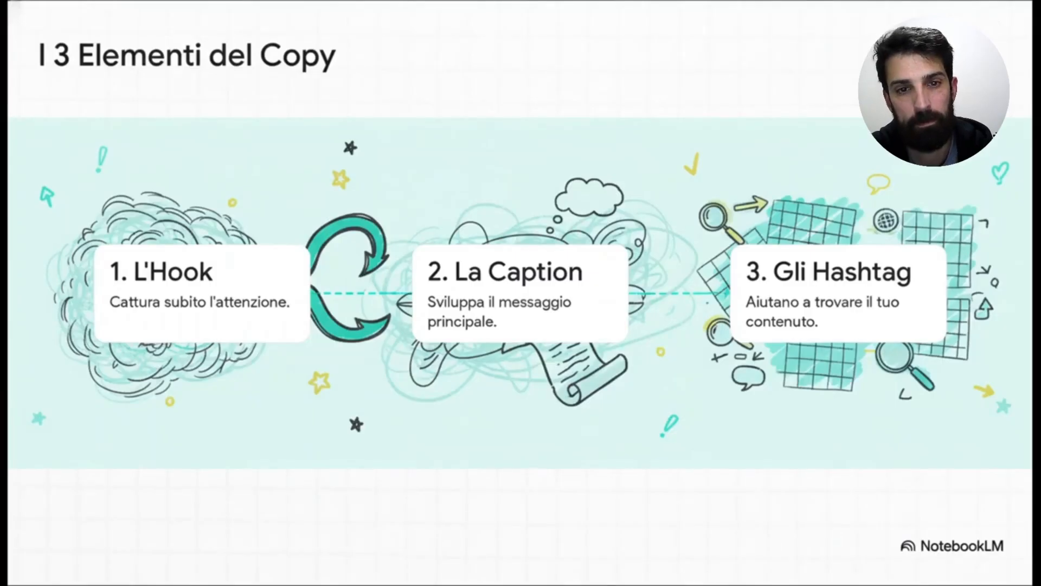
Watch the full-screen video lesson from the "I 3 Elementi del Copy" slide through "Agganciare il Lettore", pausing between sections.
key("space")
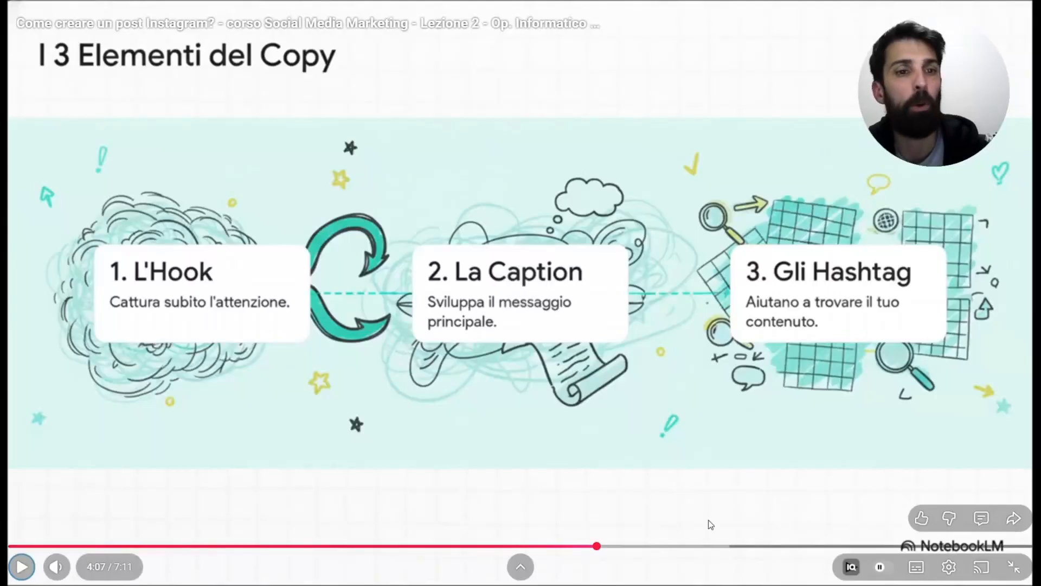
key("space")
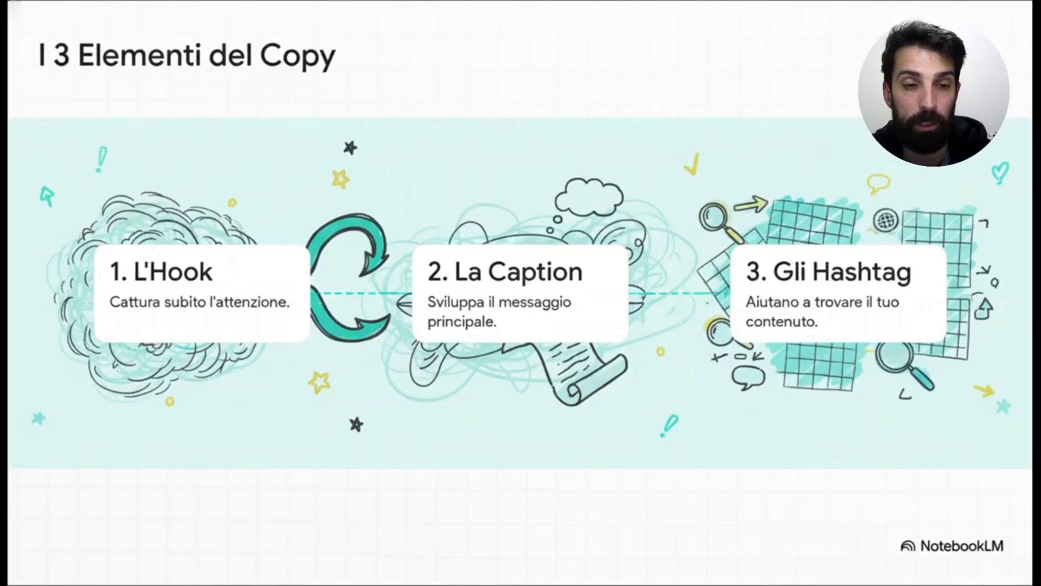
left_click(656, 389)
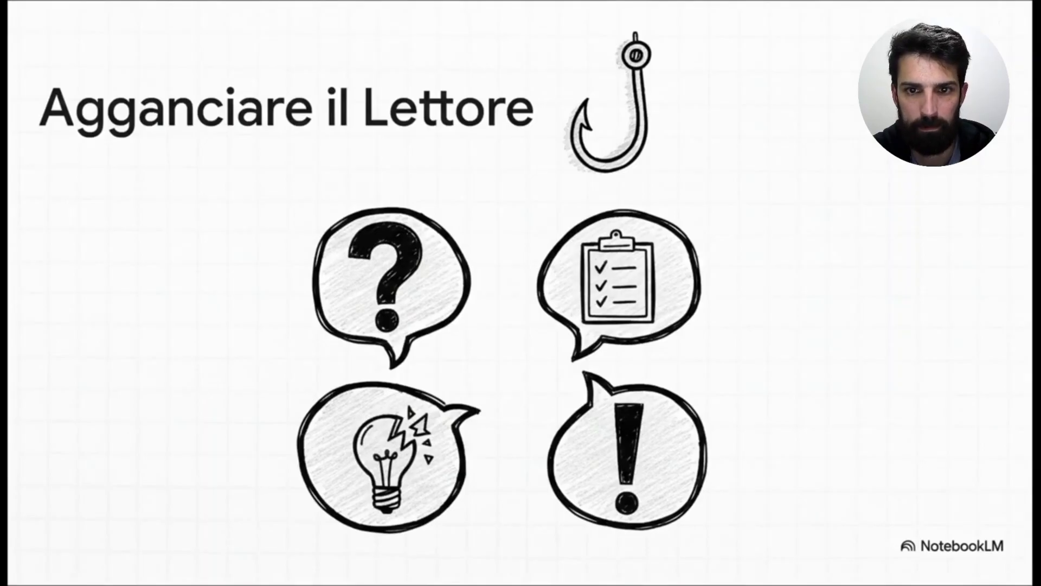
left_click(681, 390)
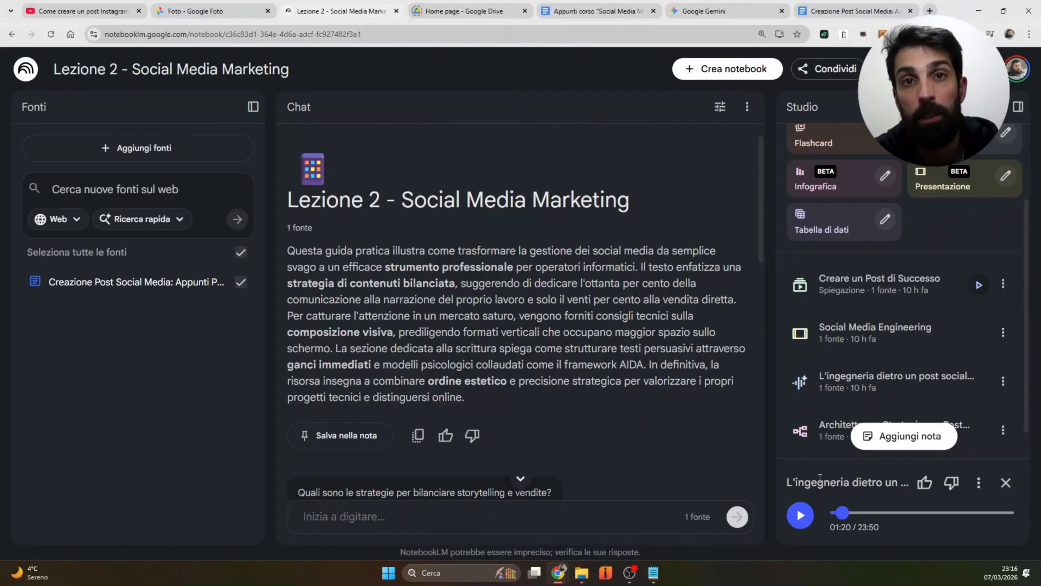
Listen to part of the generated audio overview "L'ingegneria dietro un post social" and pause it.
left_click(801, 521)
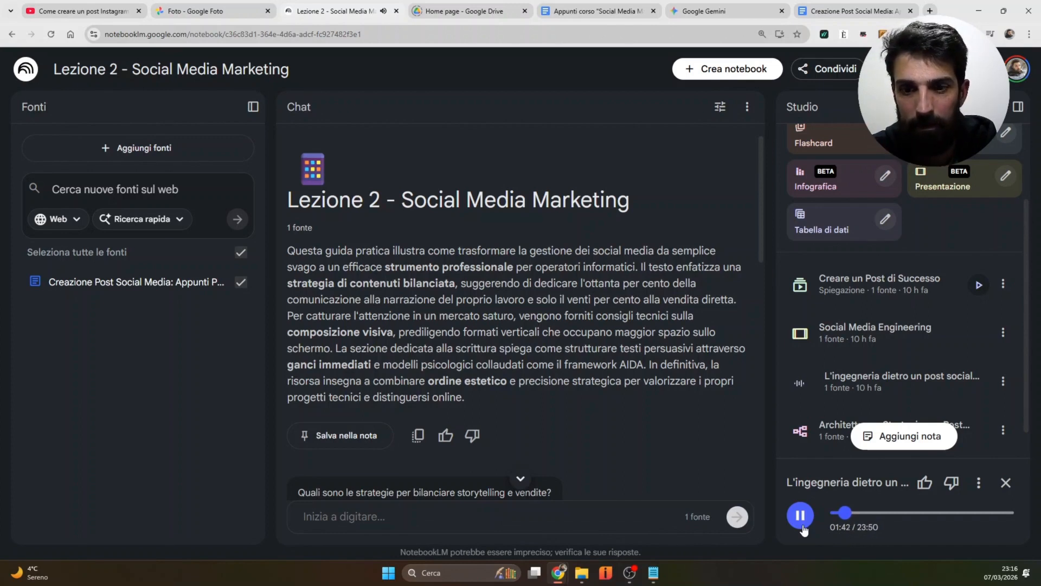
left_click(801, 517)
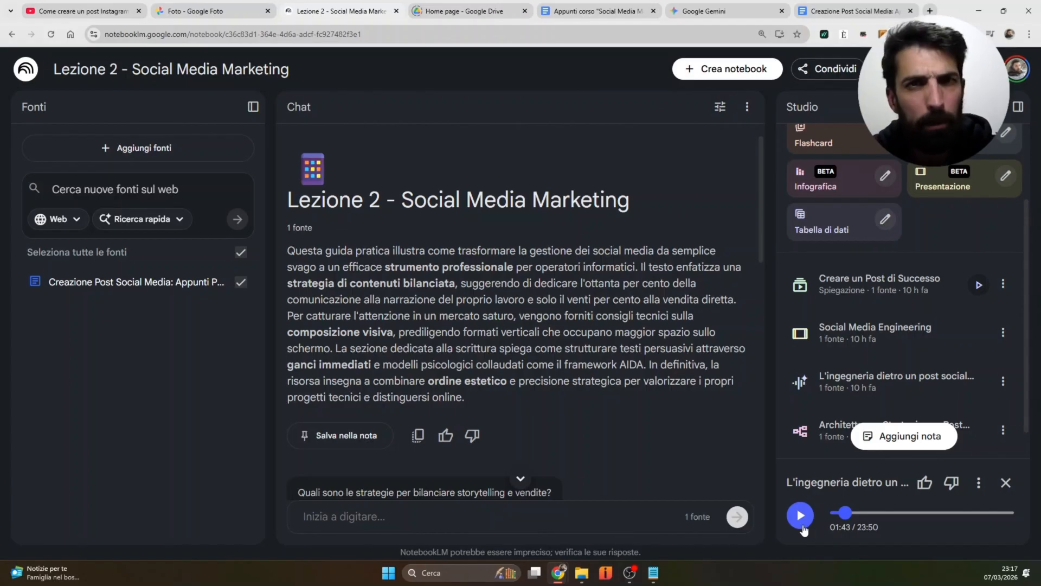
Open the generated presentation "Social Media Engineering", look through its slides and open slide 1 for revision.
scroll(845, 307, "down", 1)
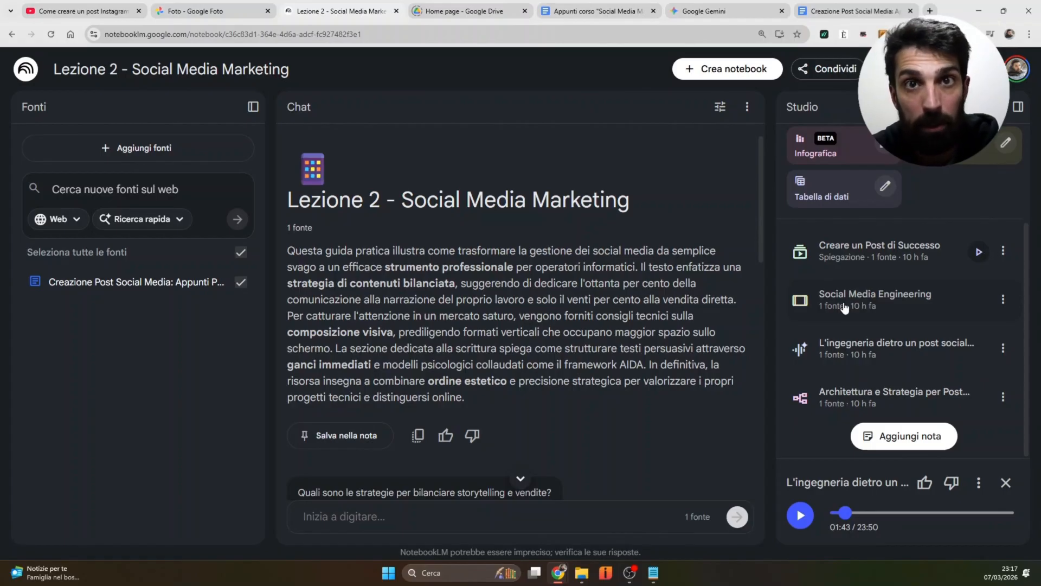
left_click(844, 307)
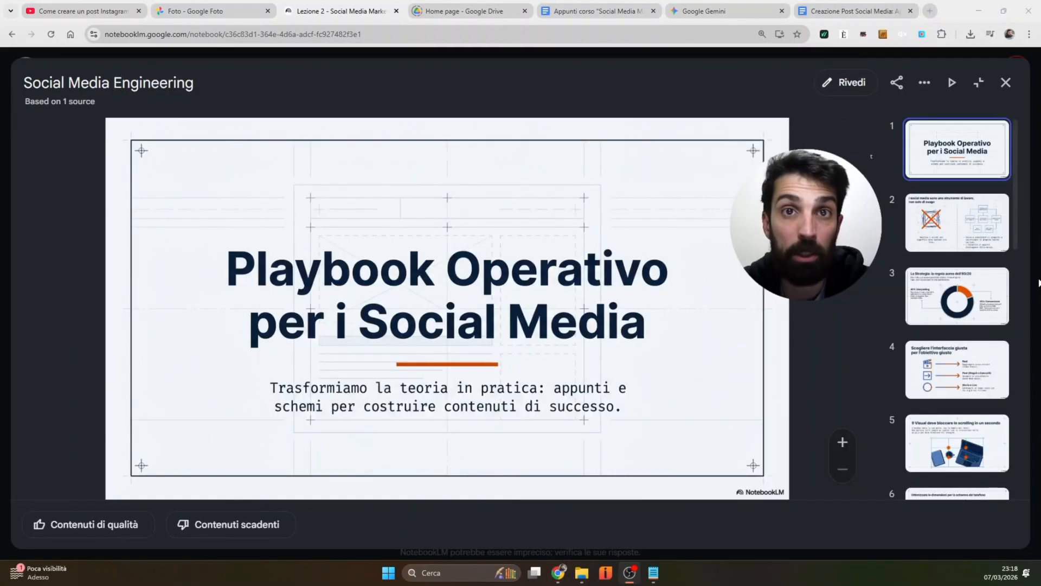
scroll(981, 271, "down", 1)
scroll(980, 271, "down", 5)
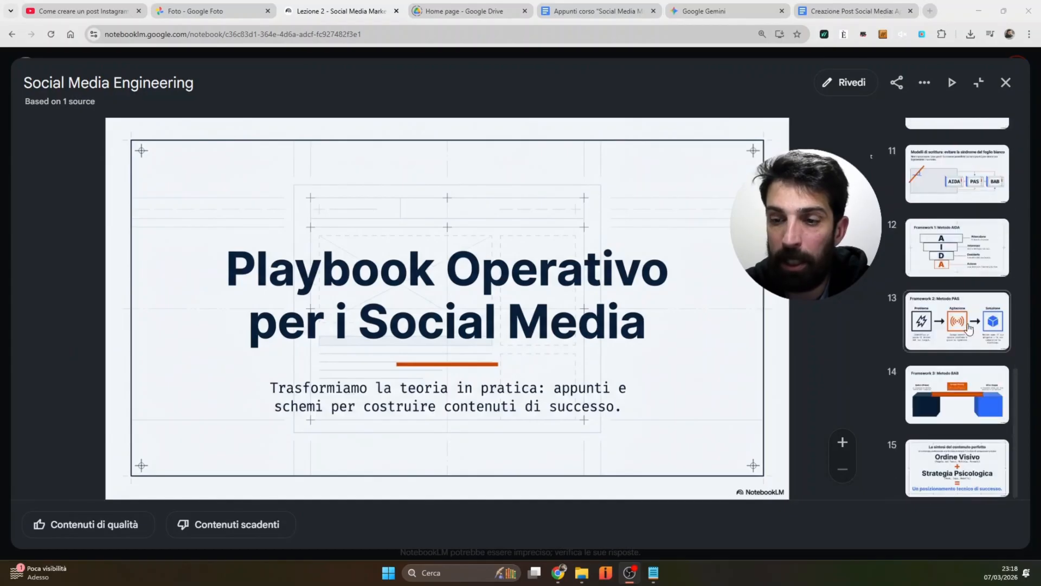
scroll(948, 325, "up", 6)
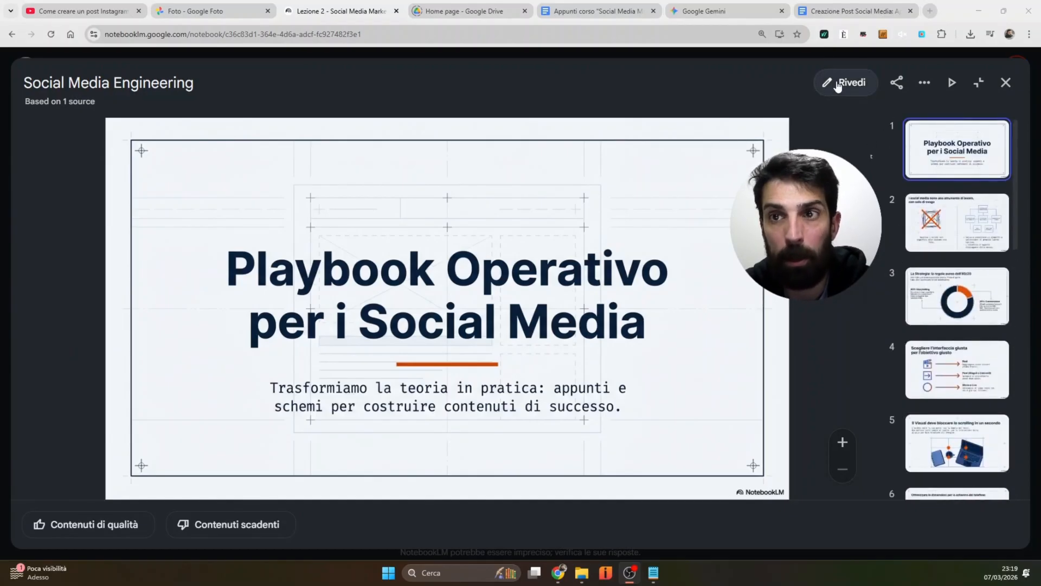
left_click(838, 84)
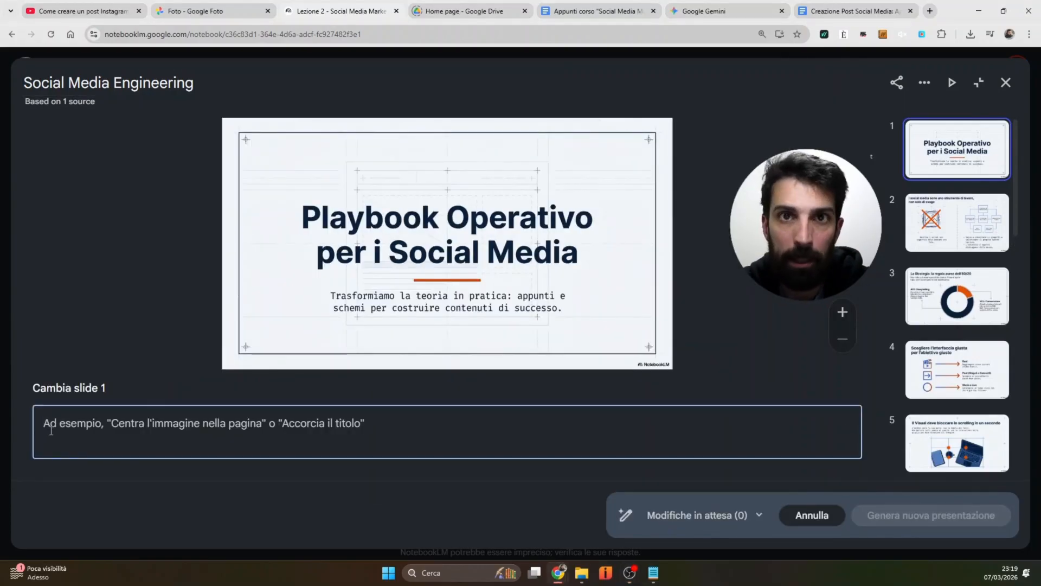